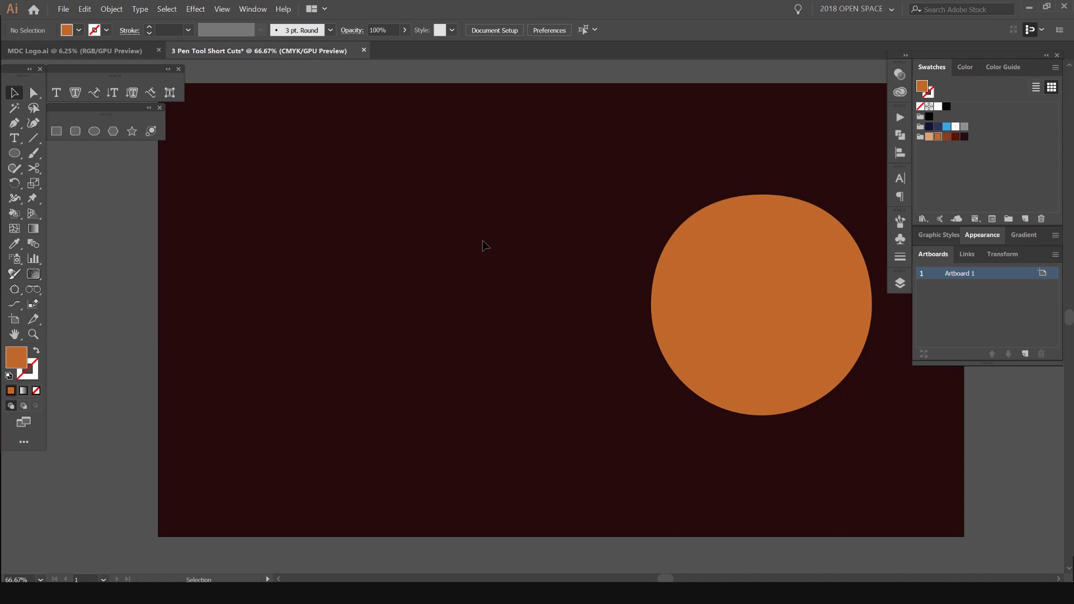
# - Draw a closed, straight-edged four-sided shape in the empty area beside the circle with the Pen tool, and delete it
pyautogui.press('p')
pyautogui.click(273, 242)
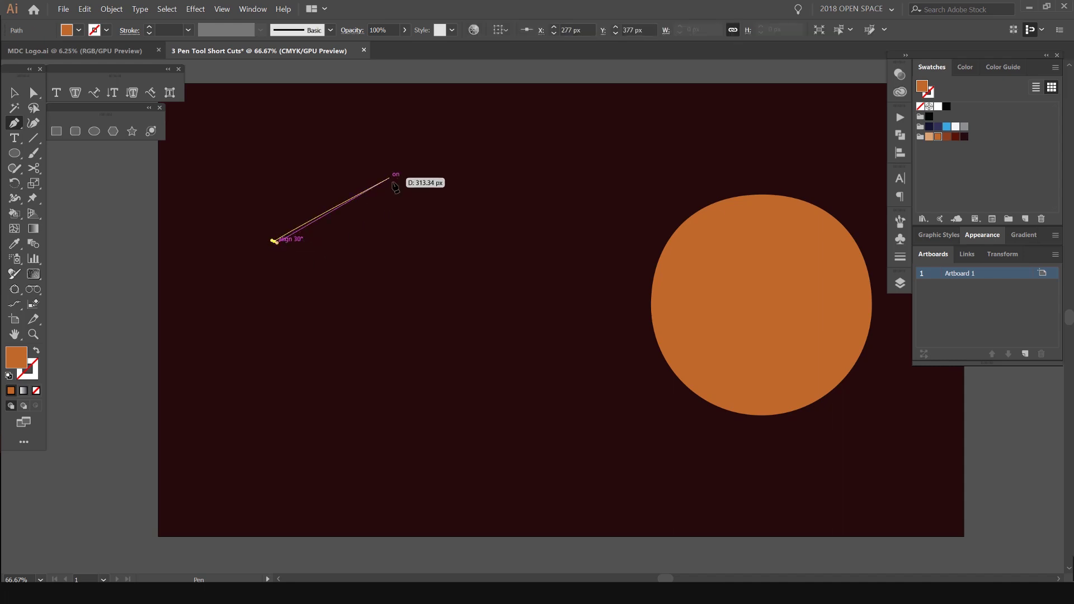
pyautogui.click(390, 178)
pyautogui.click(493, 291)
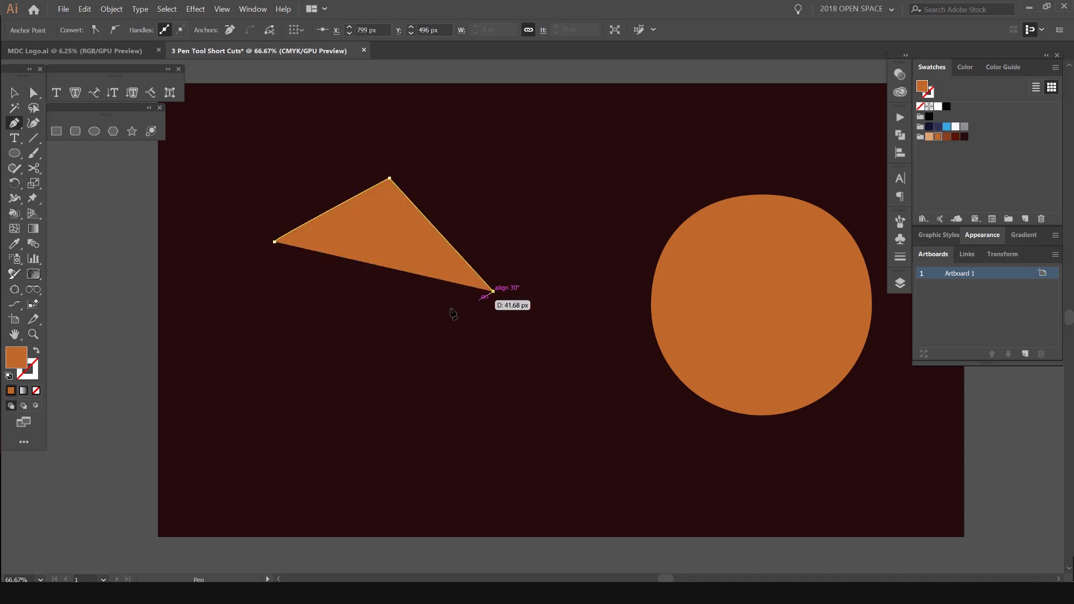
pyautogui.click(335, 327)
pyautogui.click(275, 242)
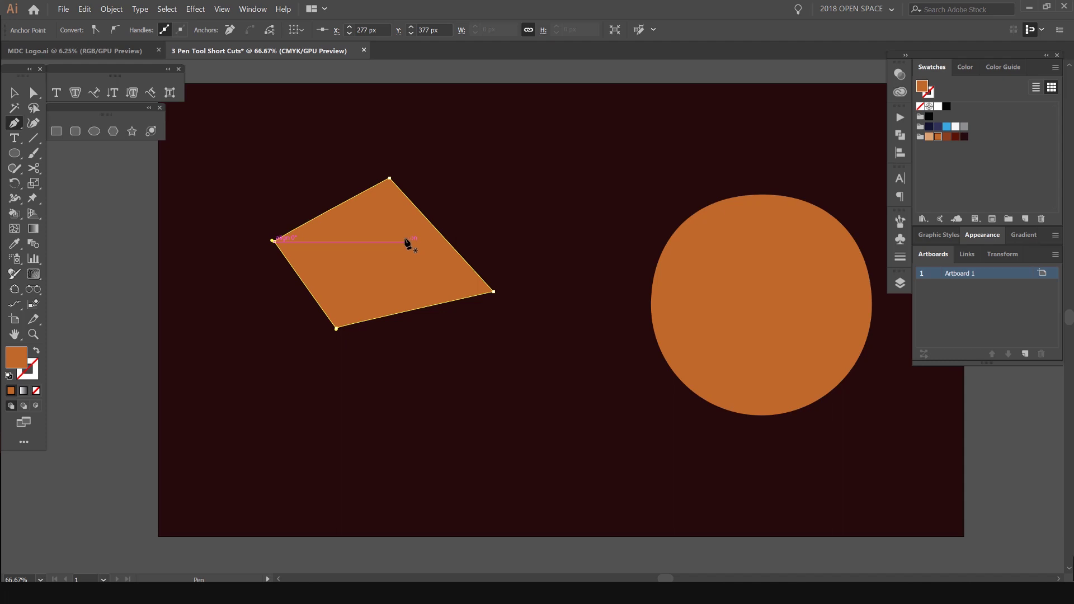
pyautogui.press('v')
pyautogui.press('Delete')
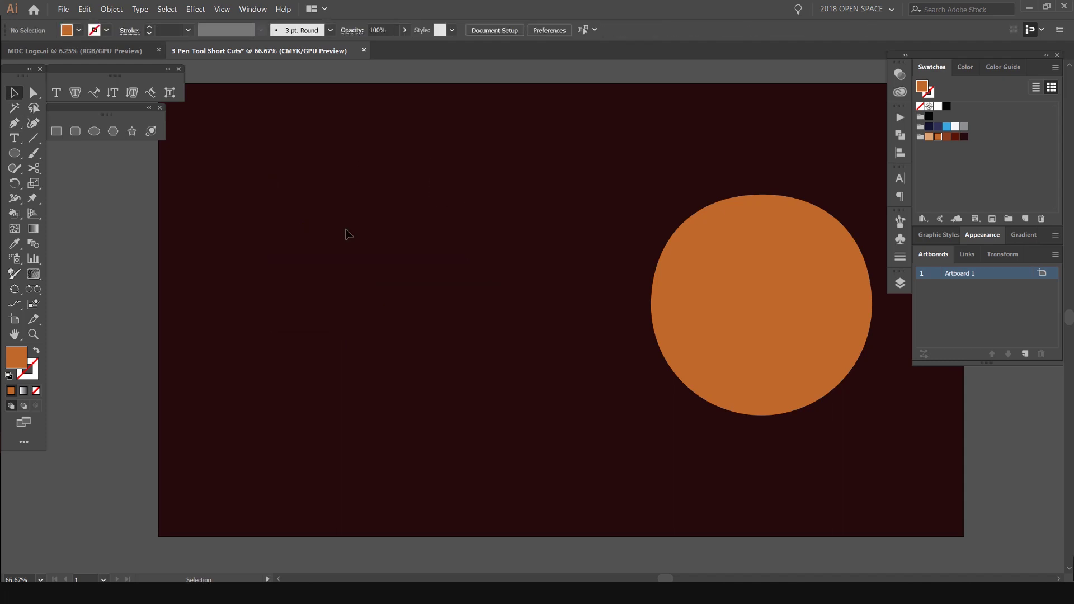
# - Draw a closed freeform shape with one straight edge and several curved segments beside the circle using the Pen tool
pyautogui.press('p')
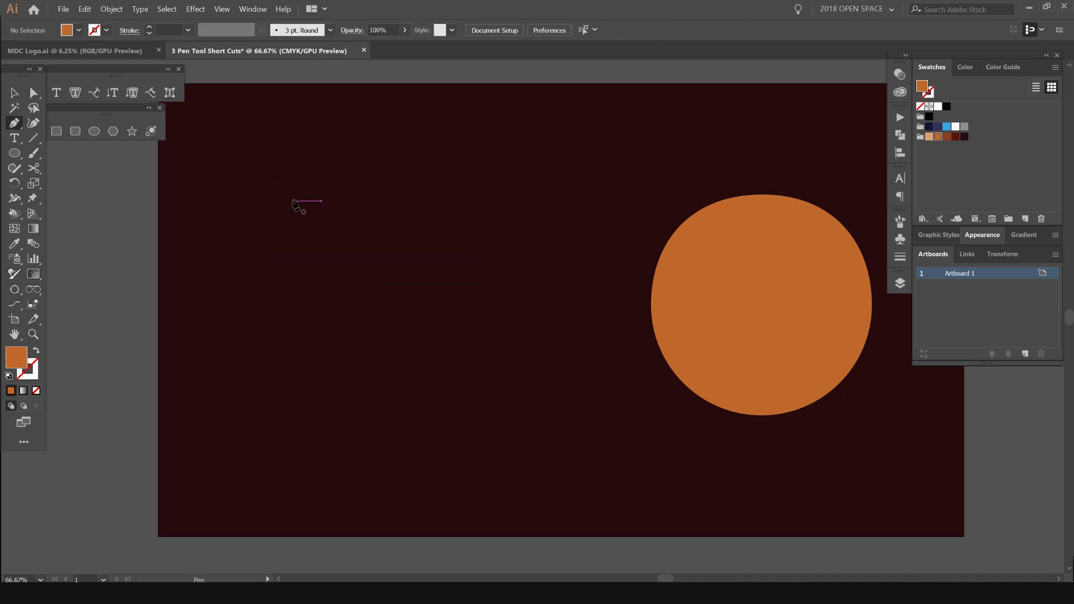
pyautogui.click(246, 232)
pyautogui.click(373, 178)
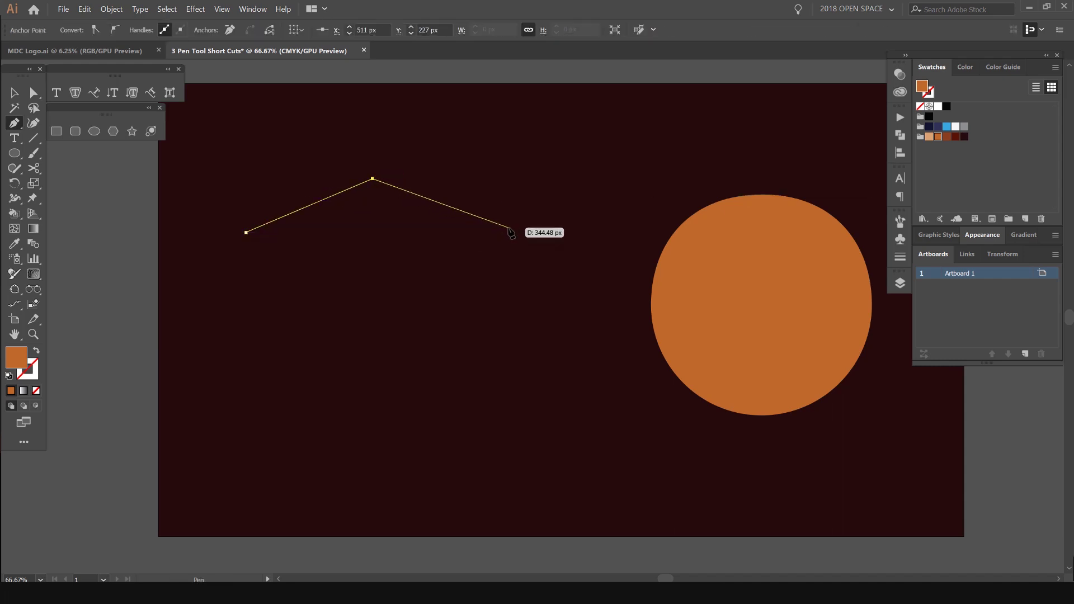
pyautogui.moveTo(509, 232); pyautogui.dragTo(500, 317)
pyautogui.moveTo(476, 357); pyautogui.dragTo(576, 374)
pyautogui.moveTo(316, 390); pyautogui.dragTo(244, 346)
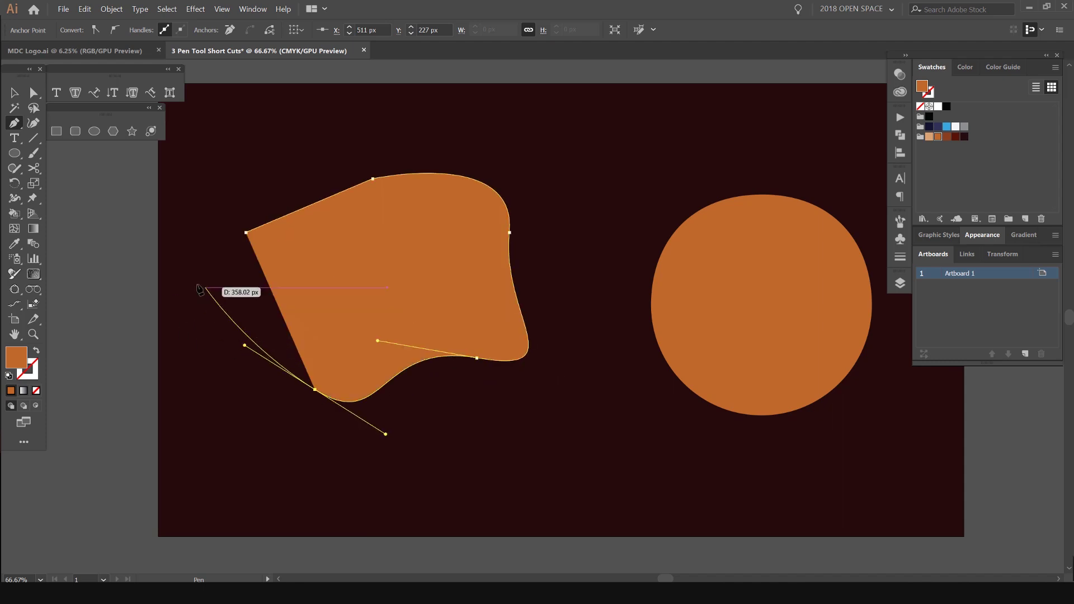
pyautogui.moveTo(197, 287); pyautogui.dragTo(244, 270)
pyautogui.moveTo(244, 190); pyautogui.dragTo(304, 187)
pyautogui.click(247, 232)
# - Delete the curved freeform shape
pyautogui.press('v')
pyautogui.click(332, 263)
pyautogui.press('Delete')
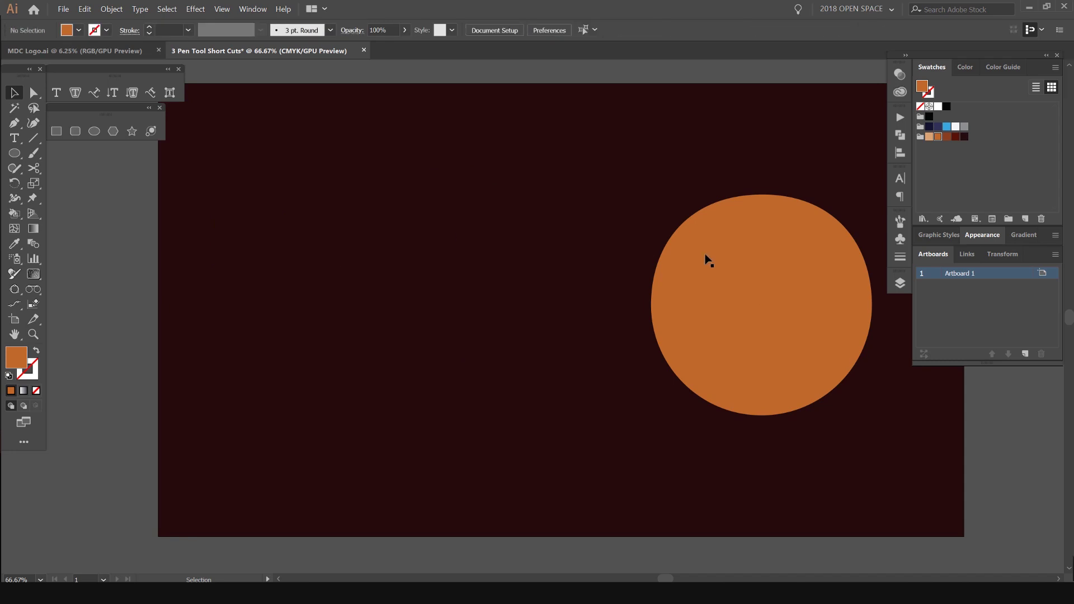
# - Select the orange circle and move its top anchor point slightly left and down, making the shape about 495 px tall
pyautogui.moveTo(717, 264); pyautogui.dragTo(540, 264)
pyautogui.click(720, 184)
pyautogui.moveTo(688, 189); pyautogui.dragTo(618, 193)
pyautogui.scroll(1, 613, 196)
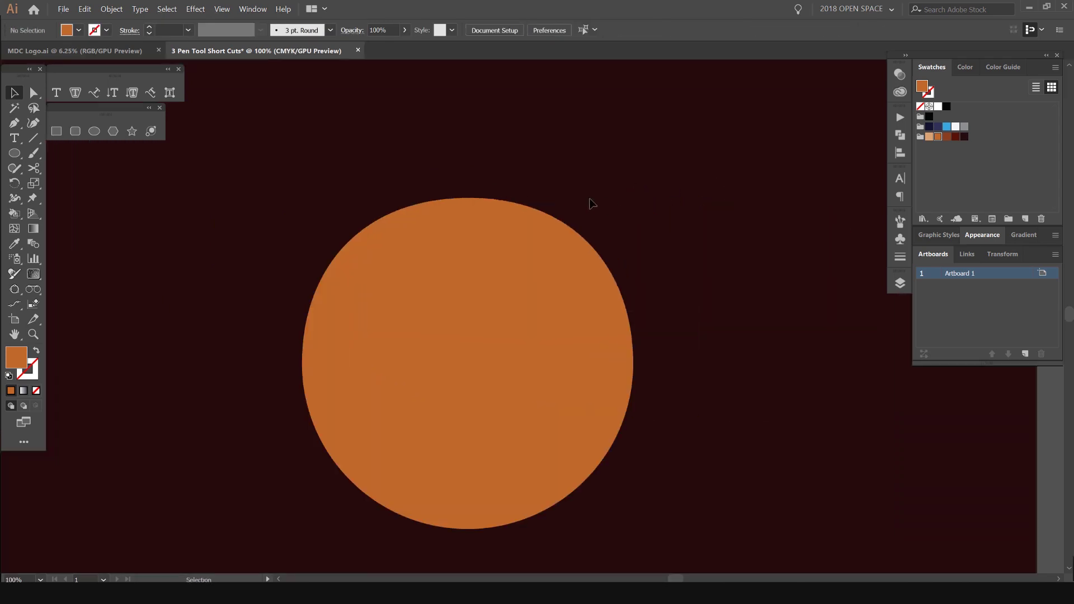
pyautogui.moveTo(514, 157); pyautogui.dragTo(573, 165)
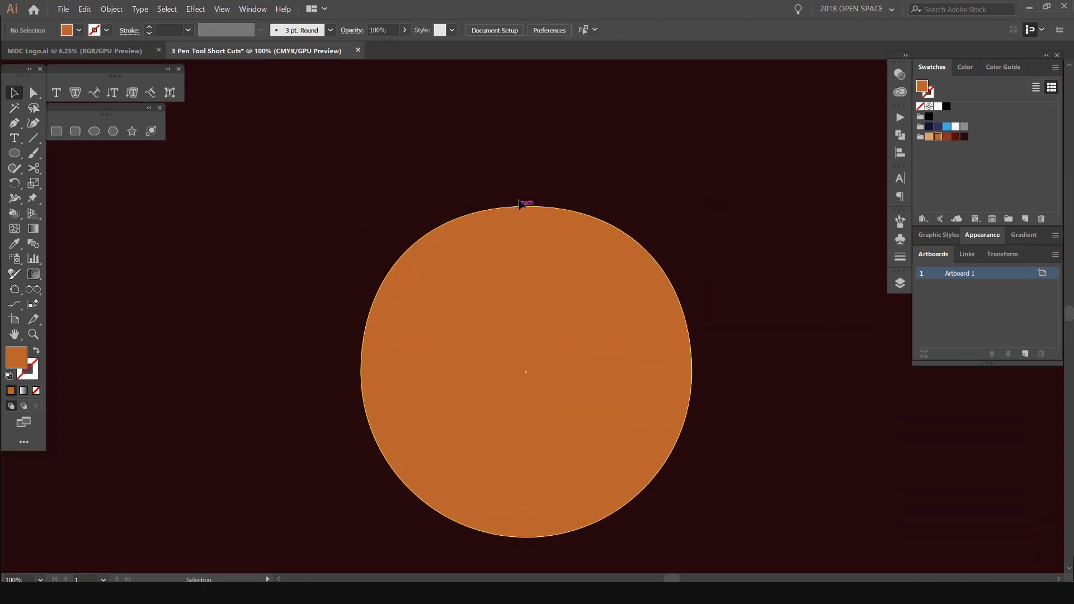
pyautogui.click(532, 226)
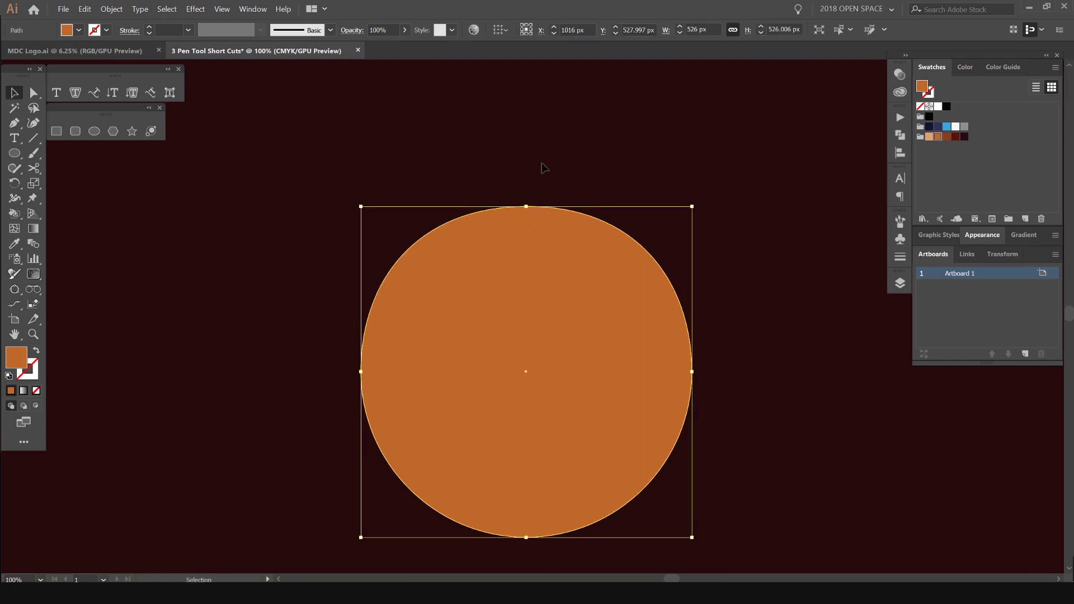
pyautogui.press('p')
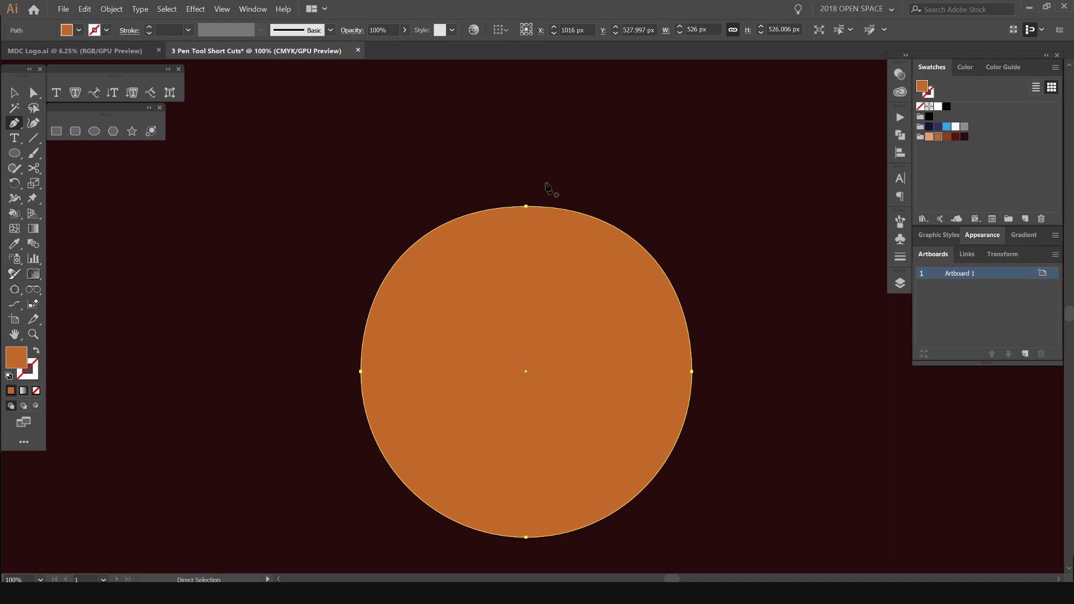
pyautogui.click(528, 206)
pyautogui.moveTo(567, 255); pyautogui.dragTo(410, 205)
pyautogui.moveTo(415, 286); pyautogui.dragTo(574, 309)
pyautogui.click(529, 180)
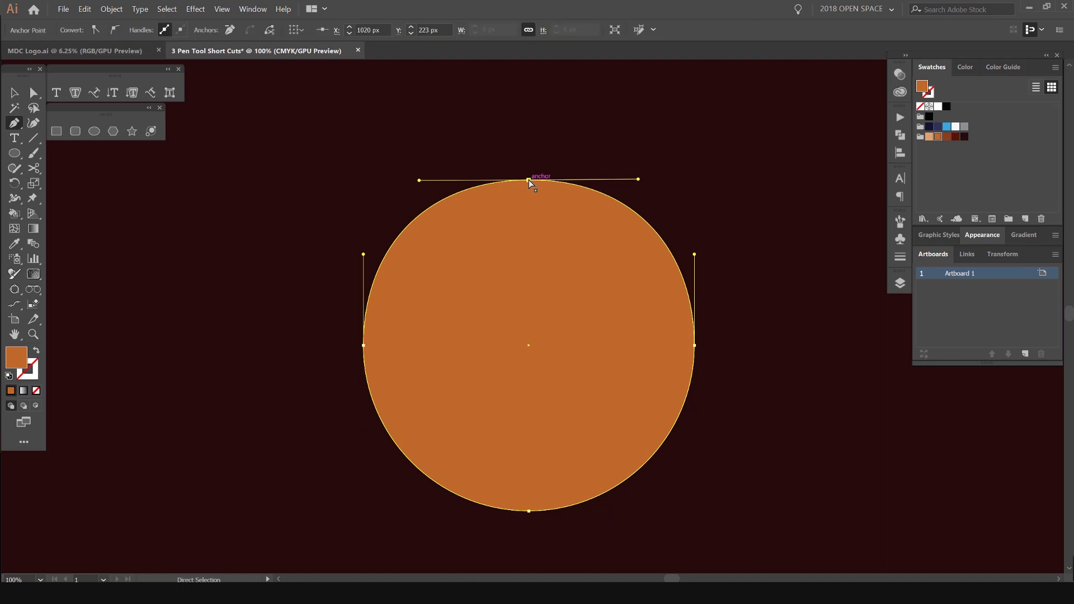
pyautogui.moveTo(529, 179); pyautogui.dragTo(628, 155)
pyautogui.moveTo(548, 147); pyautogui.dragTo(550, 202)
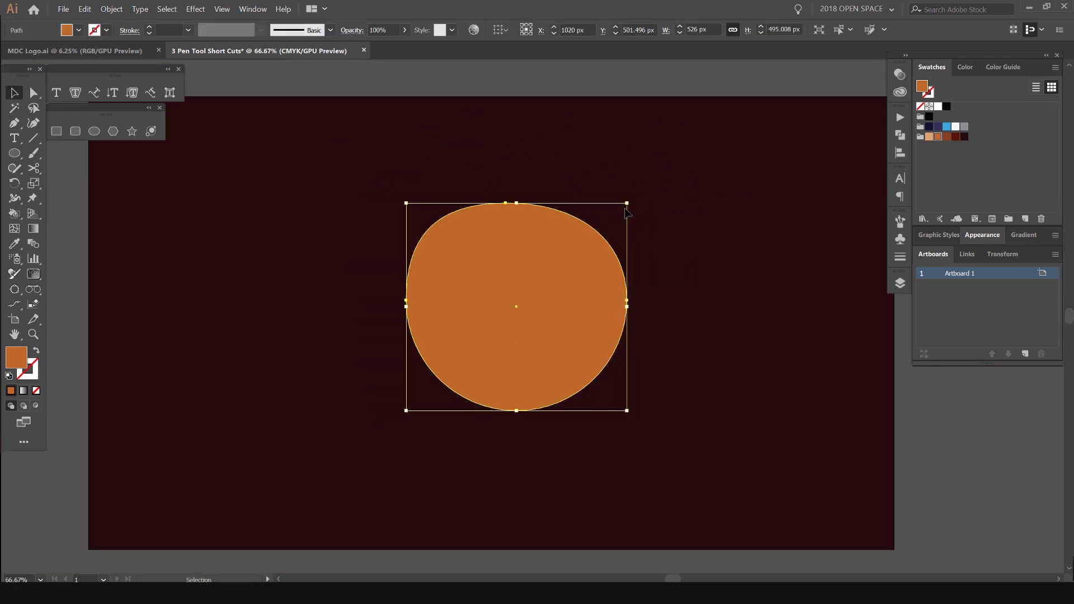
# - Pull out and adjust the direction handles of the orange shape's top anchor point individually, forming a small bulge at its top
pyautogui.press('p')
pyautogui.hotkey('ctrl', '1')
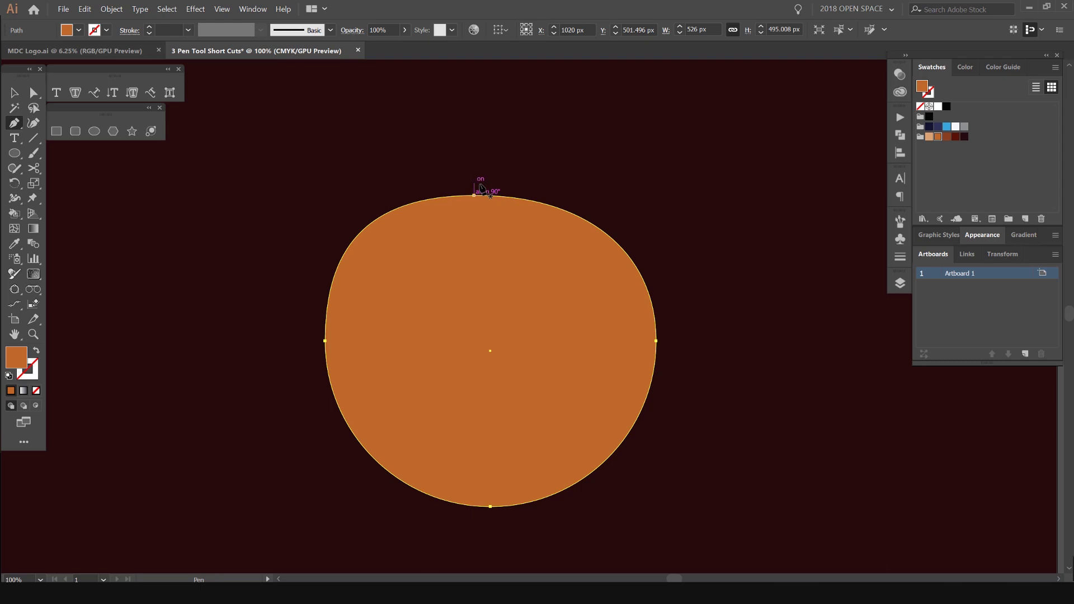
pyautogui.press('alt')
pyautogui.scroll(1, 474, 197)
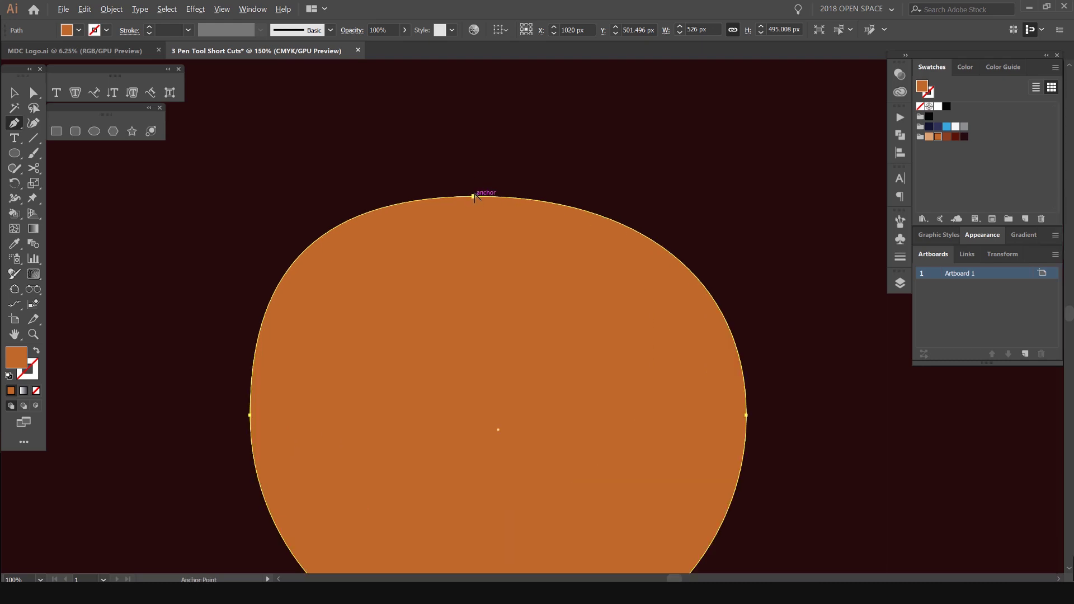
pyautogui.moveTo(474, 197); pyautogui.dragTo(258, 149)
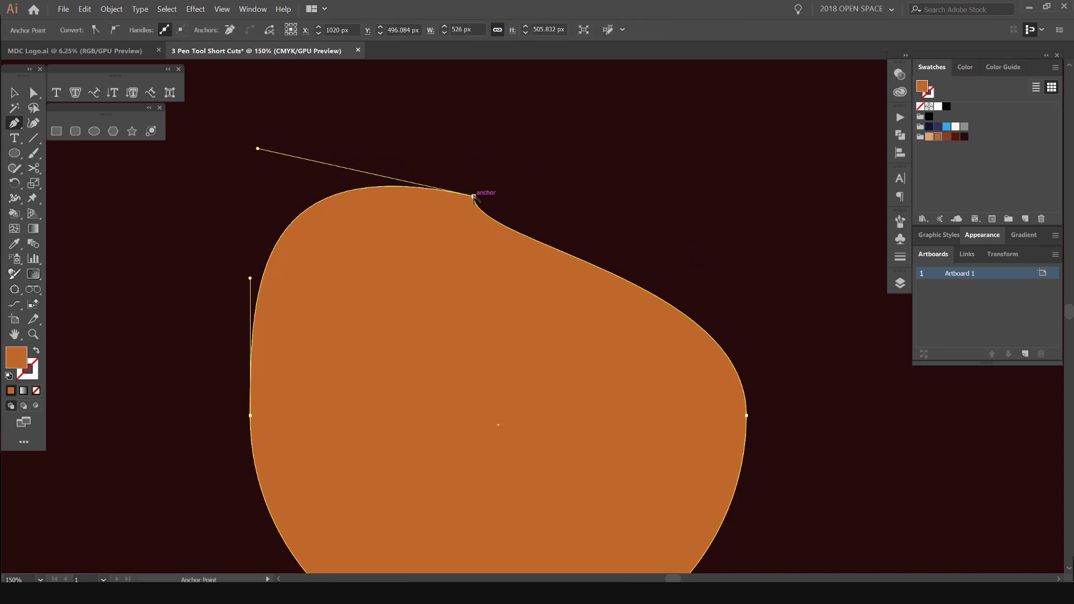
pyautogui.moveTo(474, 196); pyautogui.dragTo(598, 149)
pyautogui.moveTo(614, 186); pyautogui.dragTo(712, 238)
pyautogui.hotkey('ctrl', '=')
pyautogui.moveTo(742, 161); pyautogui.dragTo(702, 249)
pyautogui.moveTo(475, 224); pyautogui.dragTo(496, 140)
pyautogui.scroll(-1, 460, 210)
# - Draw an open, single-arc path about 302 px wide and 44 px high in the empty area beside the orange shape
pyautogui.press('v')
pyautogui.click(391, 233)
pyautogui.moveTo(489, 341); pyautogui.dragTo(557, 300)
pyautogui.moveTo(556, 300); pyautogui.dragTo(676, 289)
pyautogui.scroll(-1, 519, 272)
pyautogui.hotkey('ctrl', '-')
pyautogui.moveTo(392, 202); pyautogui.dragTo(604, 232)
pyautogui.press('p')
pyautogui.click(274, 234)
pyautogui.moveTo(464, 223); pyautogui.dragTo(491, 259)
# - Select the arc path and pull an independent direction handle outward from its right end point with the Pen tool
pyautogui.press('v')
pyautogui.hotkey('ctrl', '+')
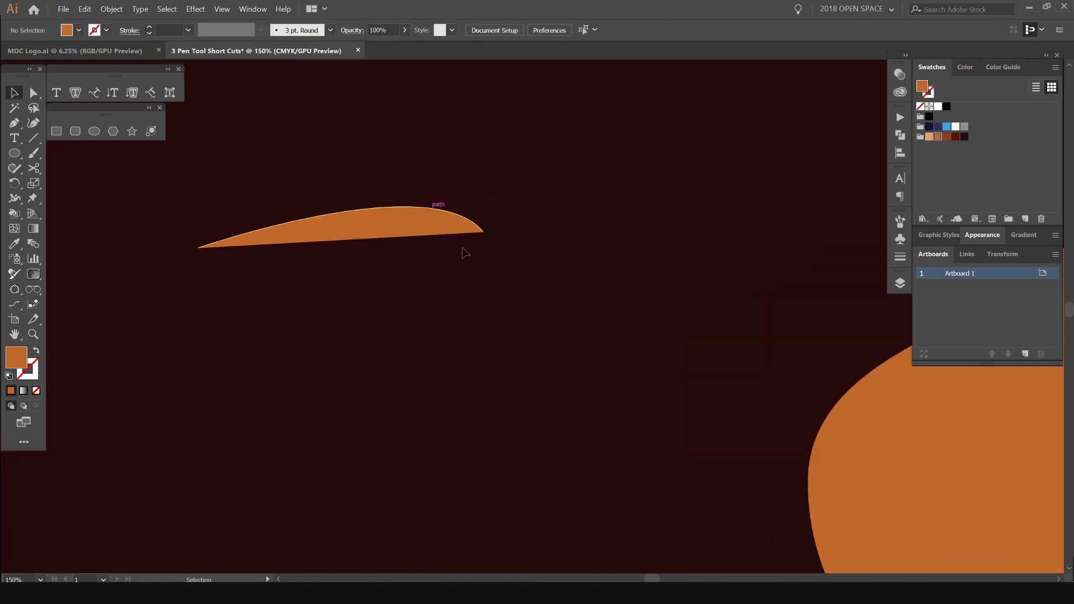
pyautogui.click(481, 234)
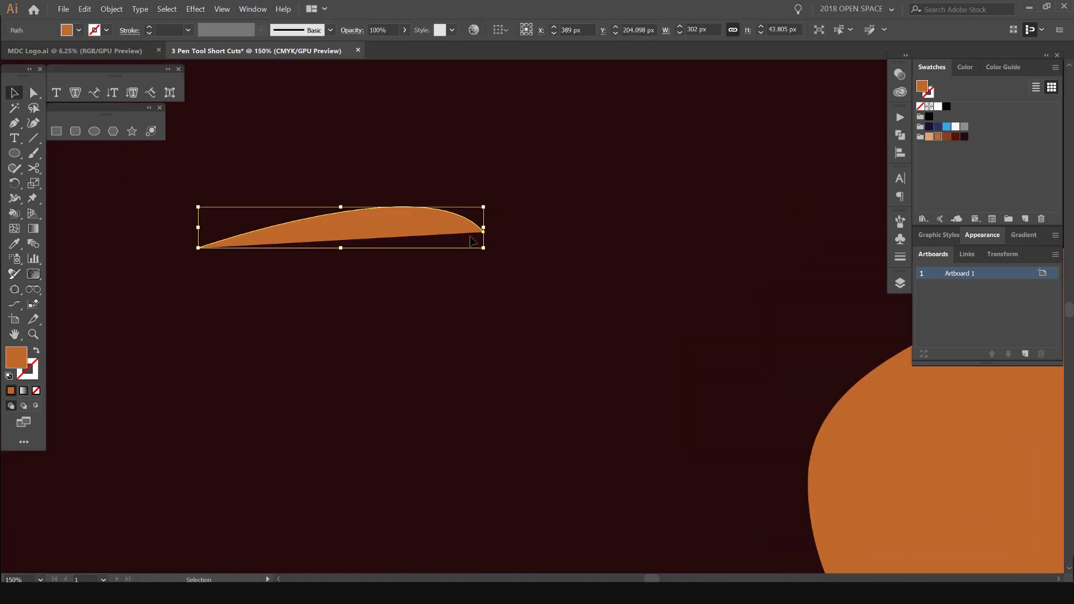
pyautogui.press('p')
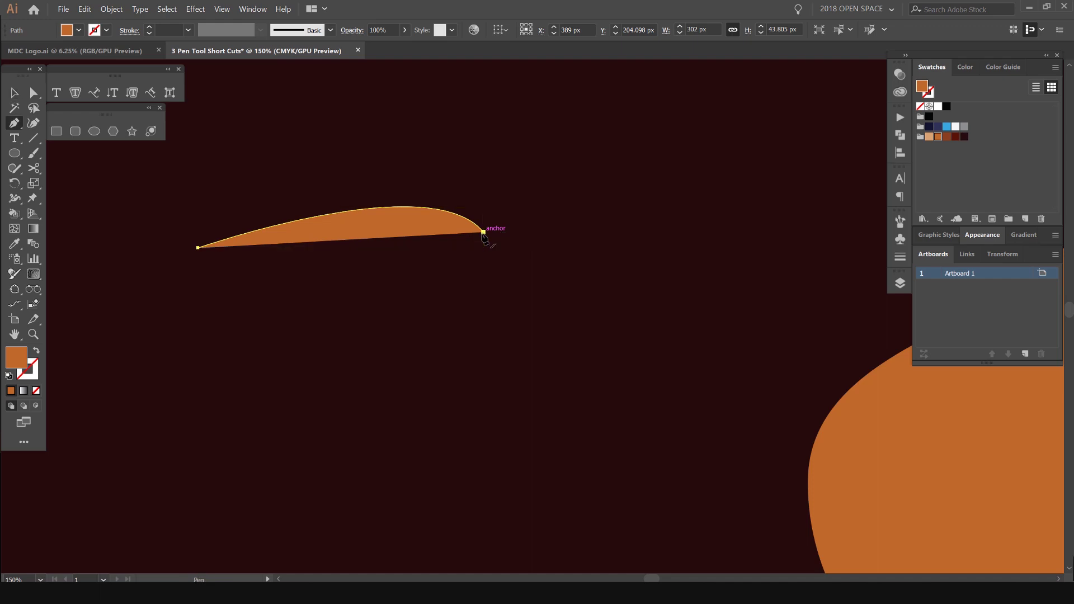
pyautogui.scroll(2, 484, 235)
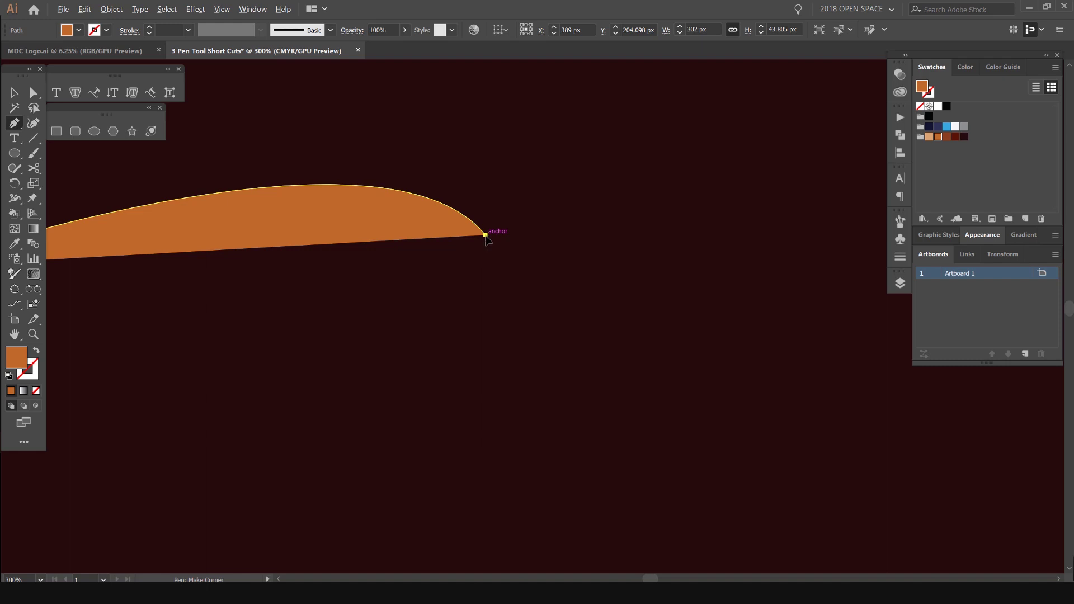
pyautogui.moveTo(485, 235); pyautogui.dragTo(677, 266)
pyautogui.scroll(-2, 585, 279)
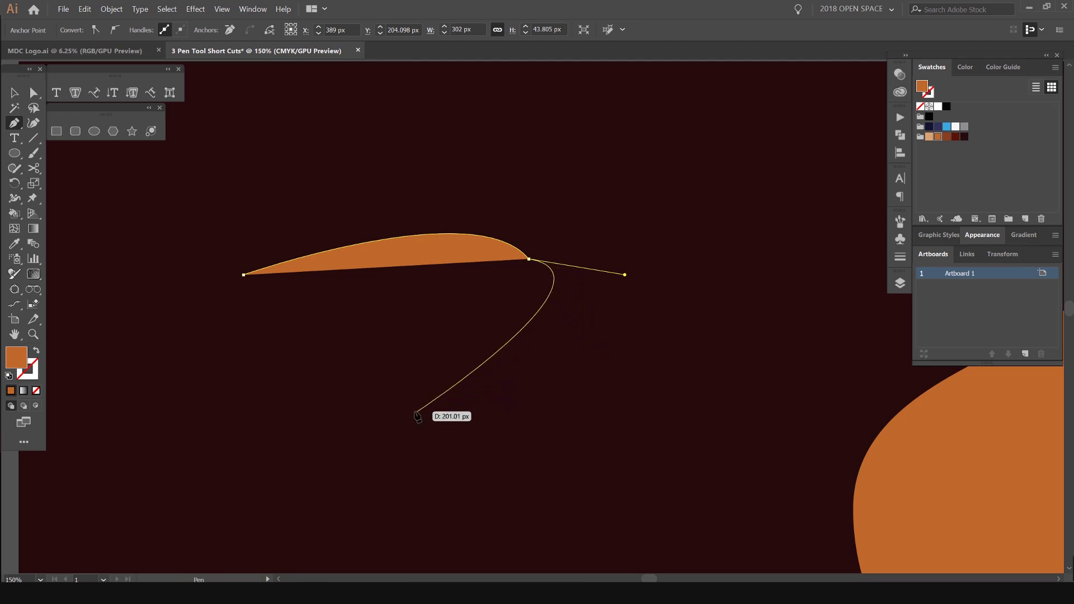
# - Continue the arc path with three curved anchor points below and left of it, and close it at its starting point
pyautogui.moveTo(380, 360); pyautogui.dragTo(338, 418)
pyautogui.moveTo(257, 374); pyautogui.dragTo(223, 438)
pyautogui.moveTo(185, 267); pyautogui.dragTo(236, 258)
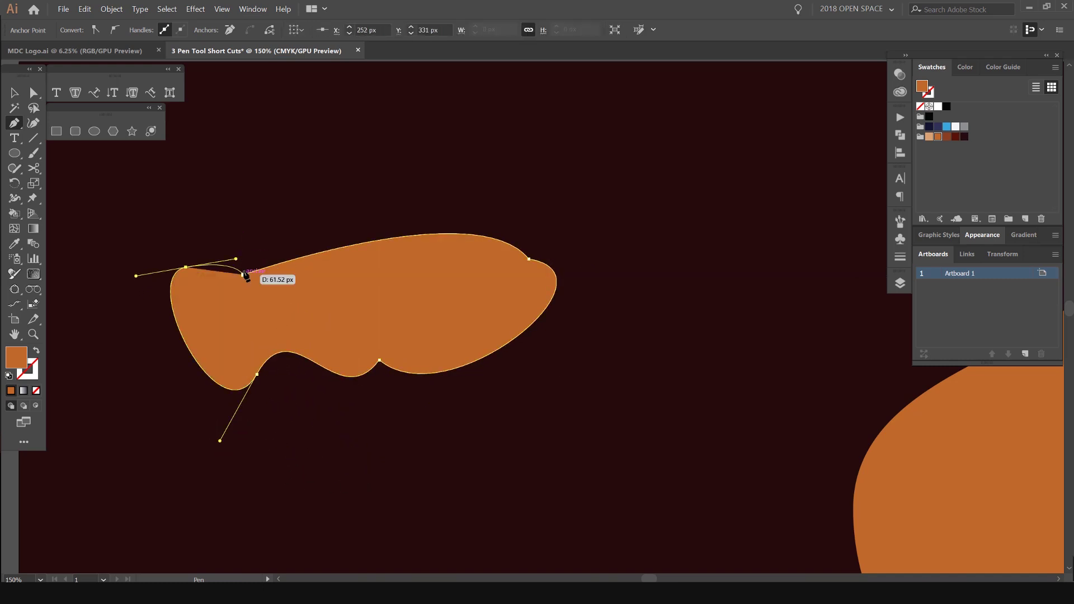
pyautogui.click(243, 275)
# - Delete the closed curved shape beside the orange shape
pyautogui.scroll(-3, 303, 237)
pyautogui.press('v')
pyautogui.click(362, 193)
pyautogui.click(364, 251)
pyautogui.press('Delete')
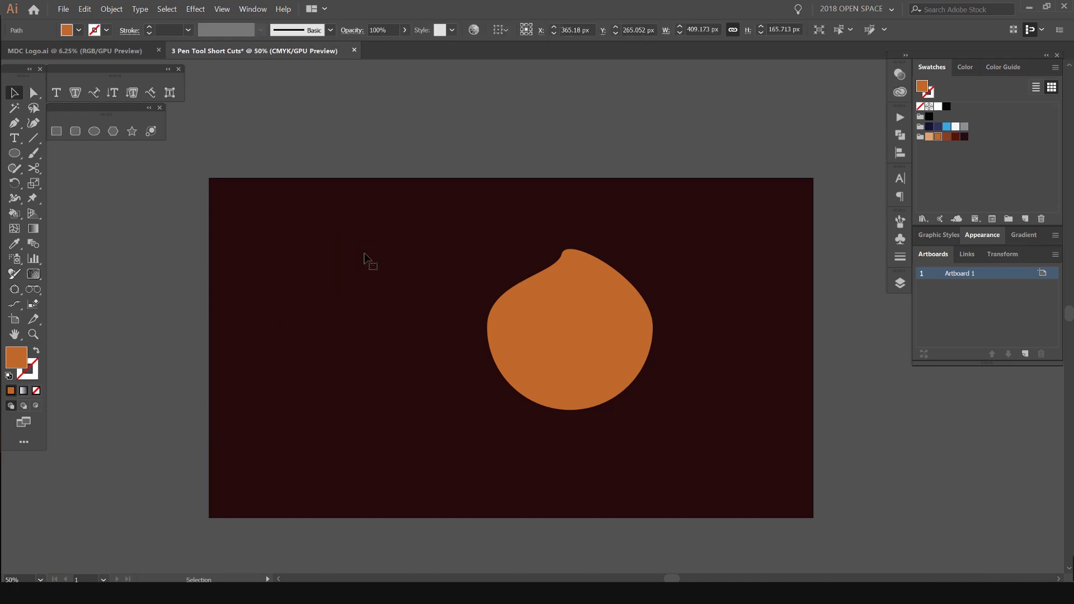
# - Pull new direction handles diagonally from the orange shape's top anchor point with the Anchor Point tool to sharpen its tip
pyautogui.moveTo(595, 288); pyautogui.dragTo(551, 297)
pyautogui.moveTo(665, 299); pyautogui.dragTo(631, 293)
pyautogui.hotkey('ctrl', '=')
pyautogui.hotkey('shift', 'c')
pyautogui.scroll(1, 486, 252)
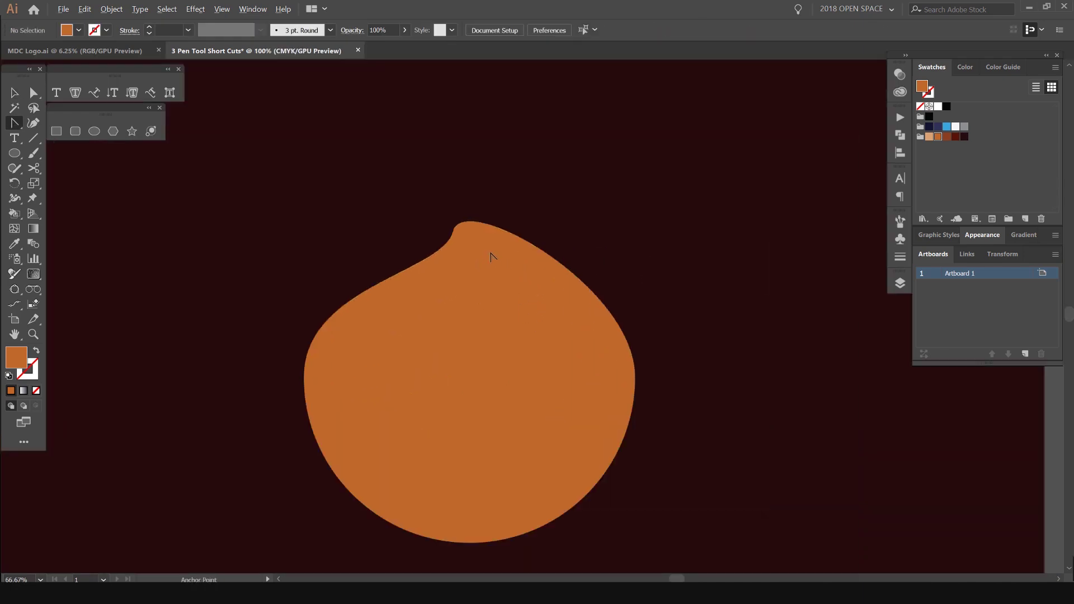
pyautogui.press('v')
pyautogui.click(465, 294)
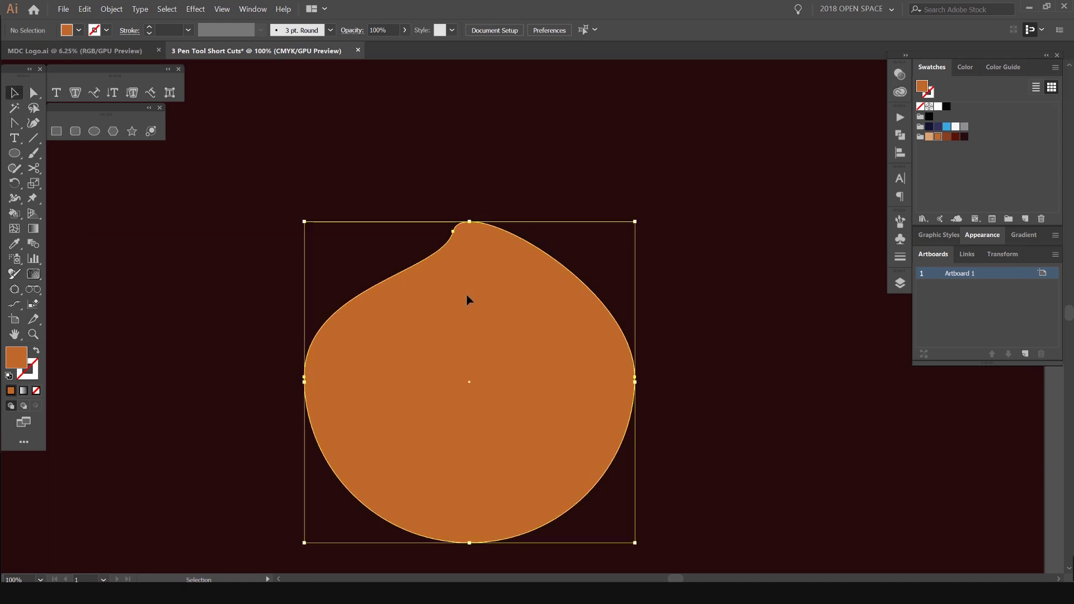
pyautogui.hotkey('shift', 'c')
pyautogui.moveTo(453, 229); pyautogui.dragTo(488, 283)
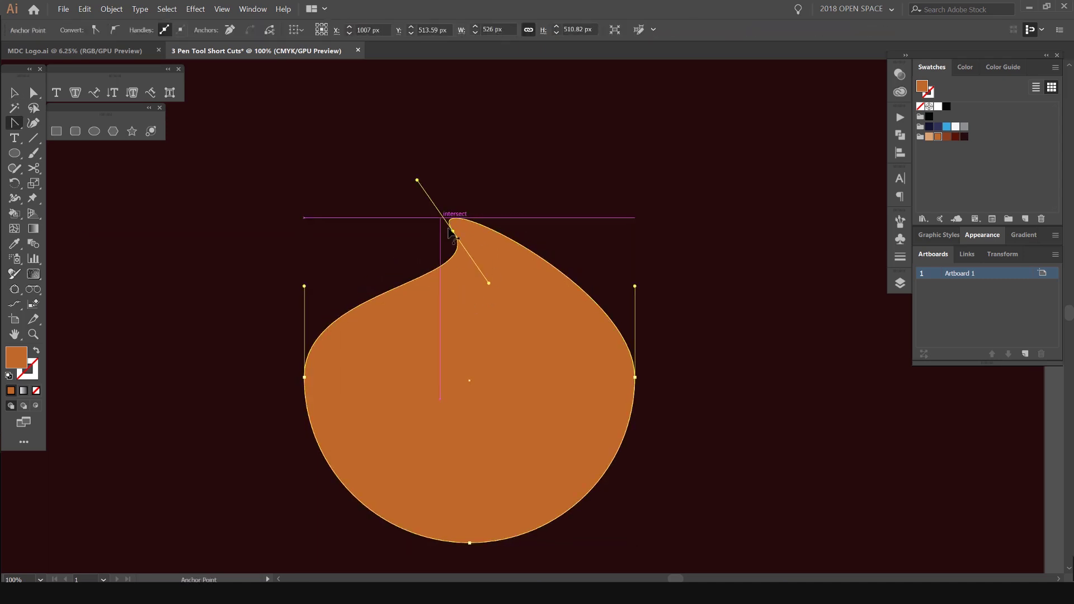
# - Convert the right, left and bottom anchor points of the orange shape to corners with the Anchor Point tool
pyautogui.moveTo(639, 380); pyautogui.dragTo(571, 297)
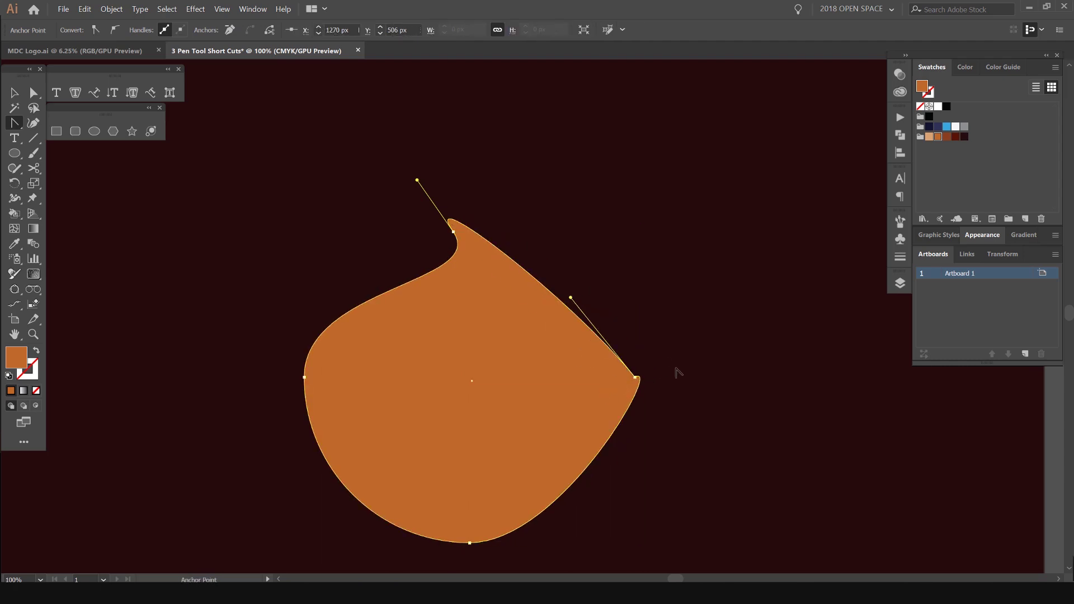
pyautogui.click(635, 378)
pyautogui.scroll(1, 238, 383)
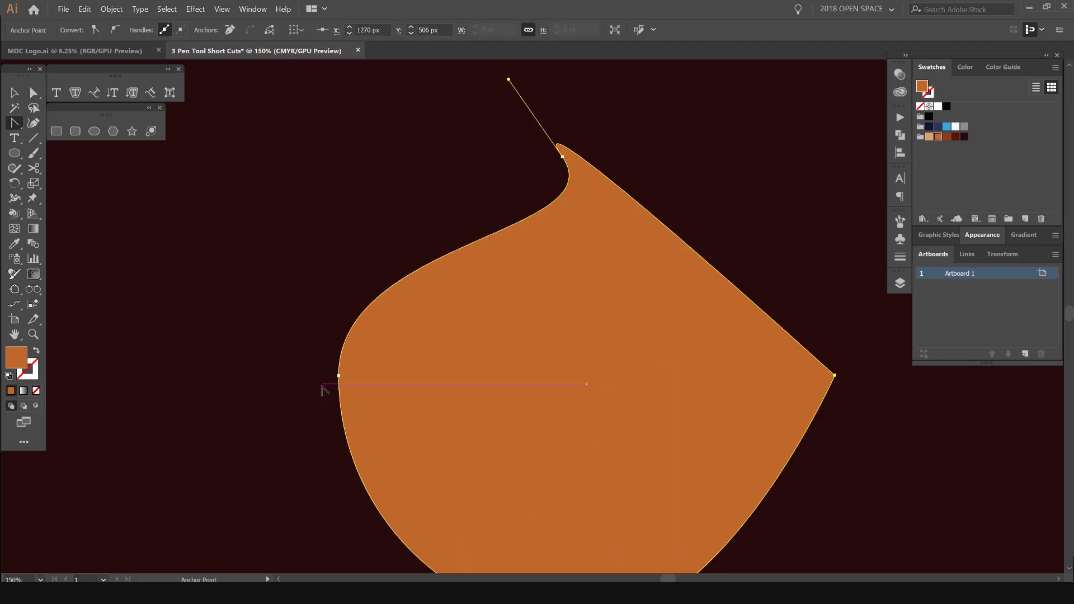
pyautogui.click(339, 376)
pyautogui.scroll(-4, 365, 400)
pyautogui.hscroll(2, 365, 400)
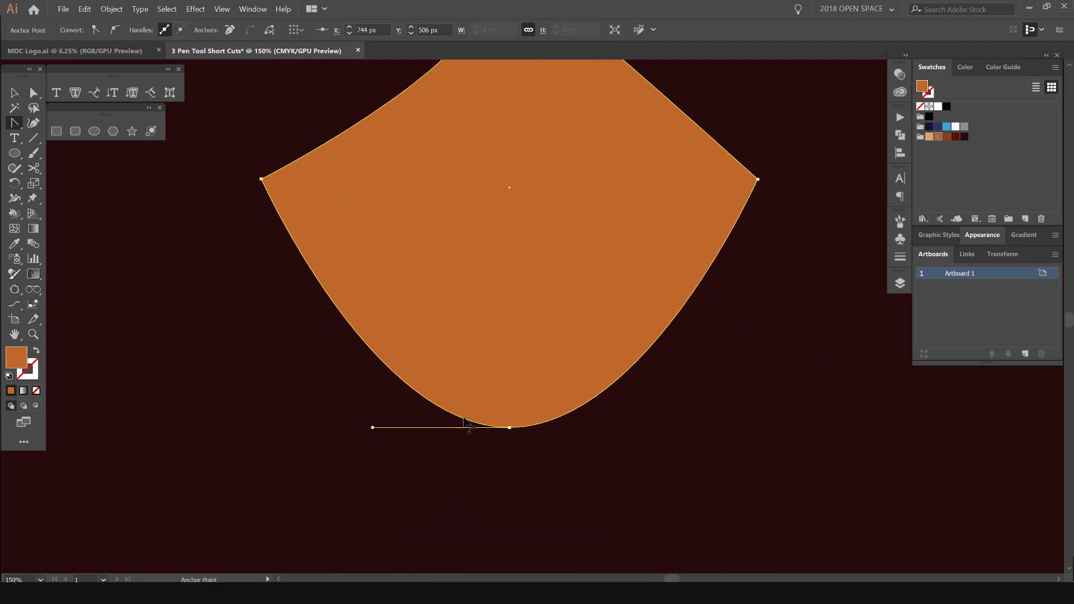
pyautogui.click(509, 428)
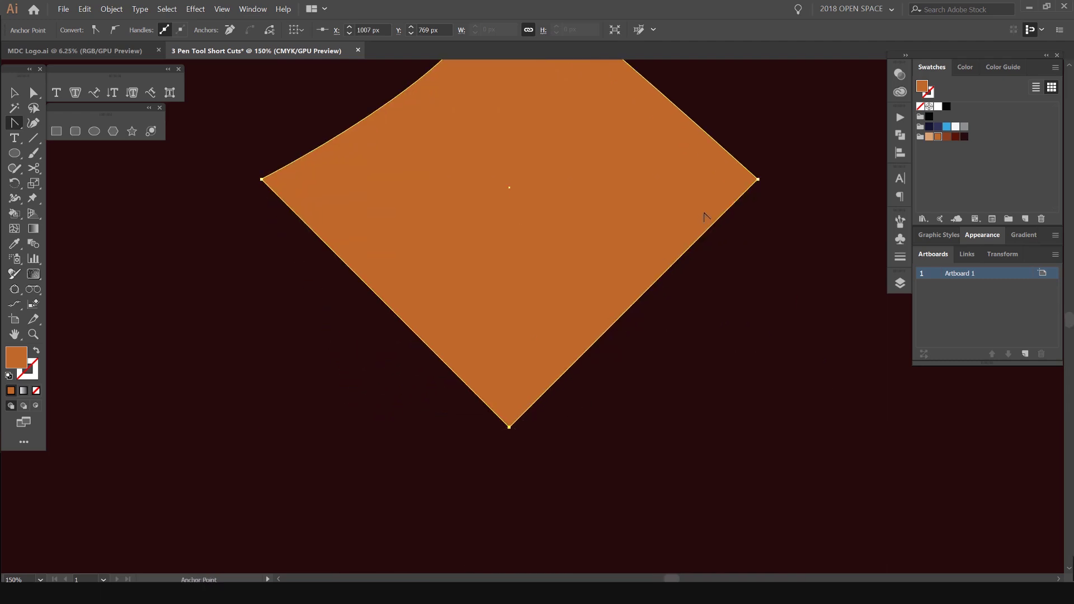
# - Remove the orange shape's right anchor point with the Delete Anchor Point tool
pyautogui.hotkey('ctrl', '-')
pyautogui.hotkey('ctrl', '-')
pyautogui.press('p')
pyautogui.hotkey('ctrl', '+')
pyautogui.hotkey('ctrl', '+')
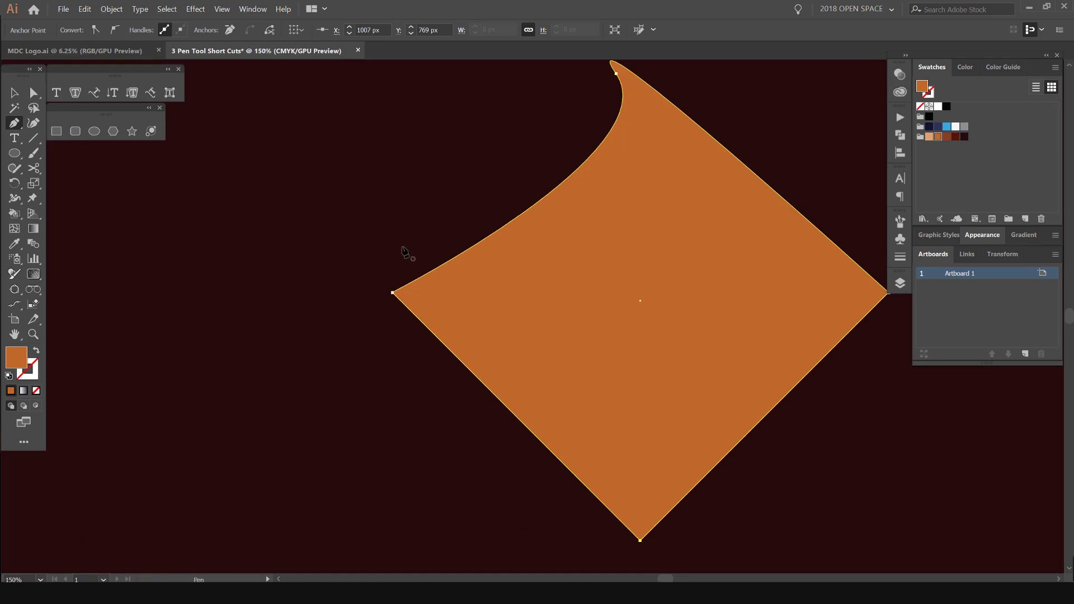
pyautogui.hotkey('ctrl', '-')
pyautogui.hotkey('ctrl', '-')
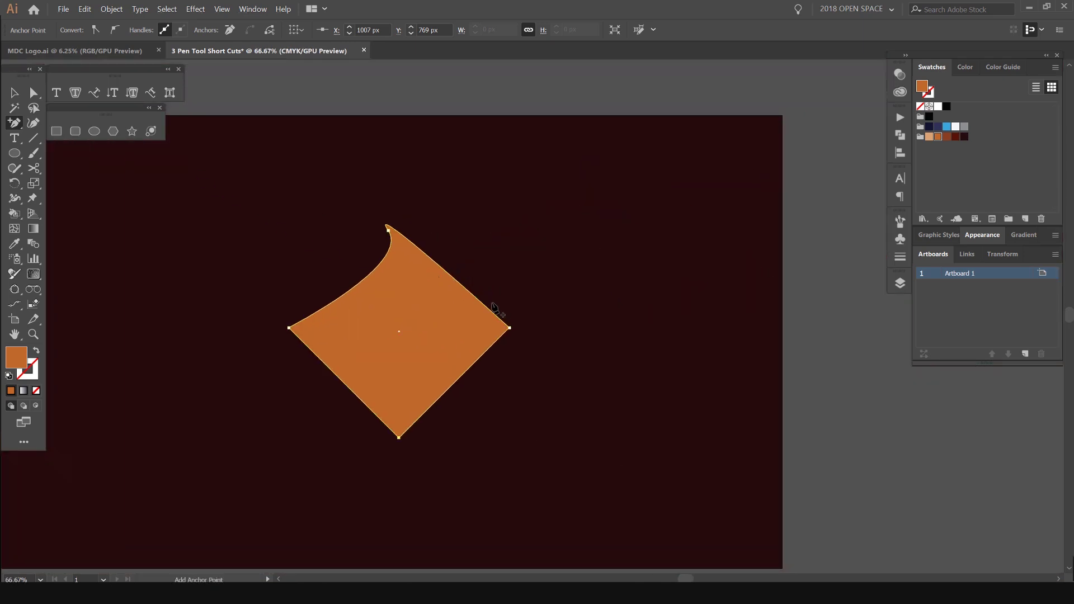
pyautogui.hotkey('ctrl', '+')
pyautogui.hotkey('ctrl', '+')
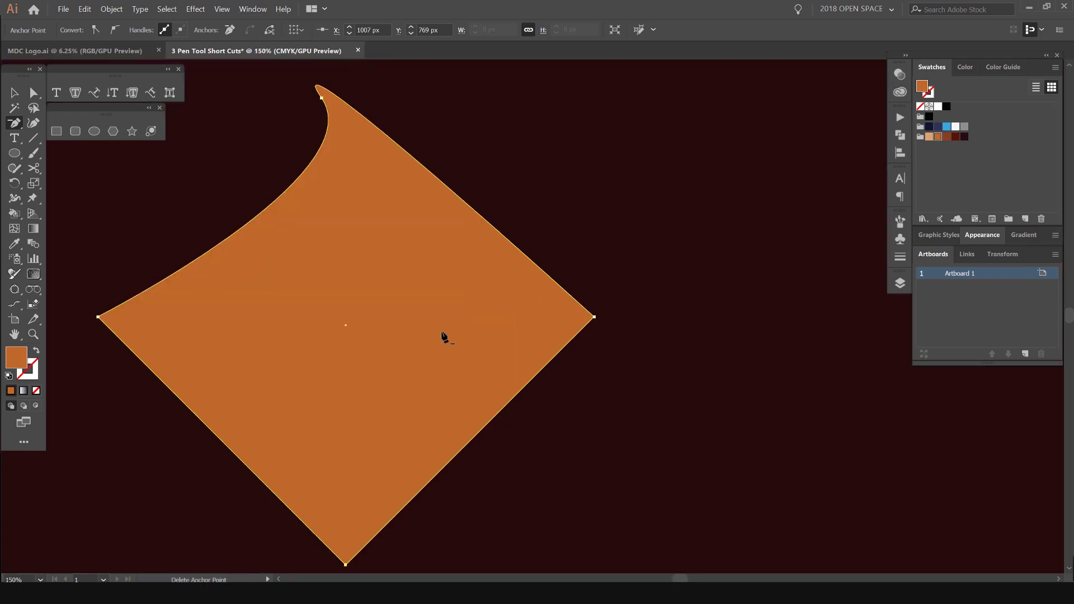
pyautogui.click(594, 318)
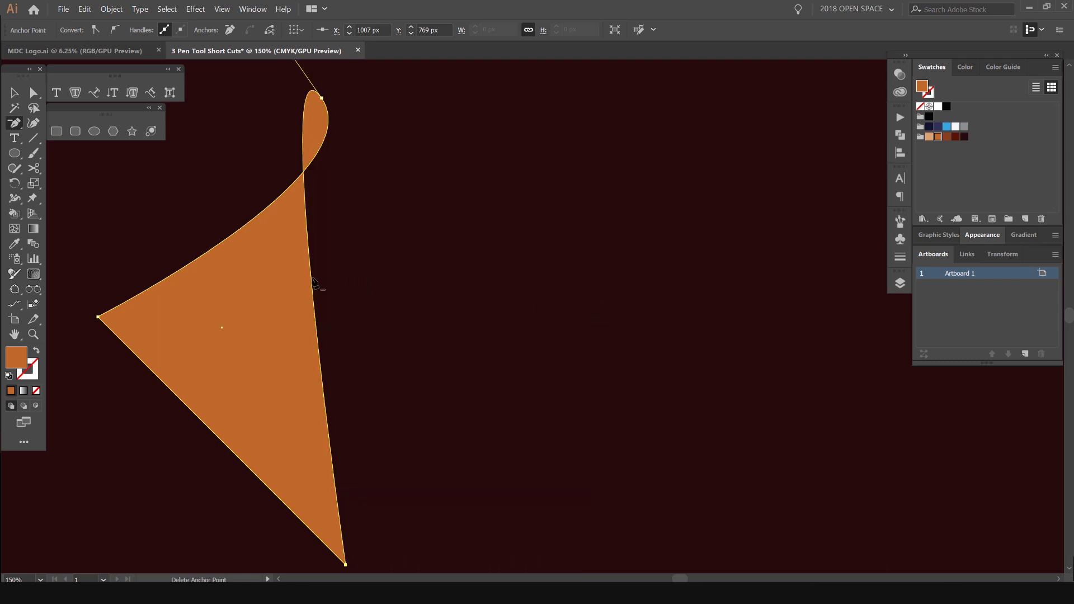
# - Add five anchor points along the long right edge of the orange shape with the Add Anchor Point tool
pyautogui.press('space')
pyautogui.moveTo(324, 308); pyautogui.dragTo(445, 226)
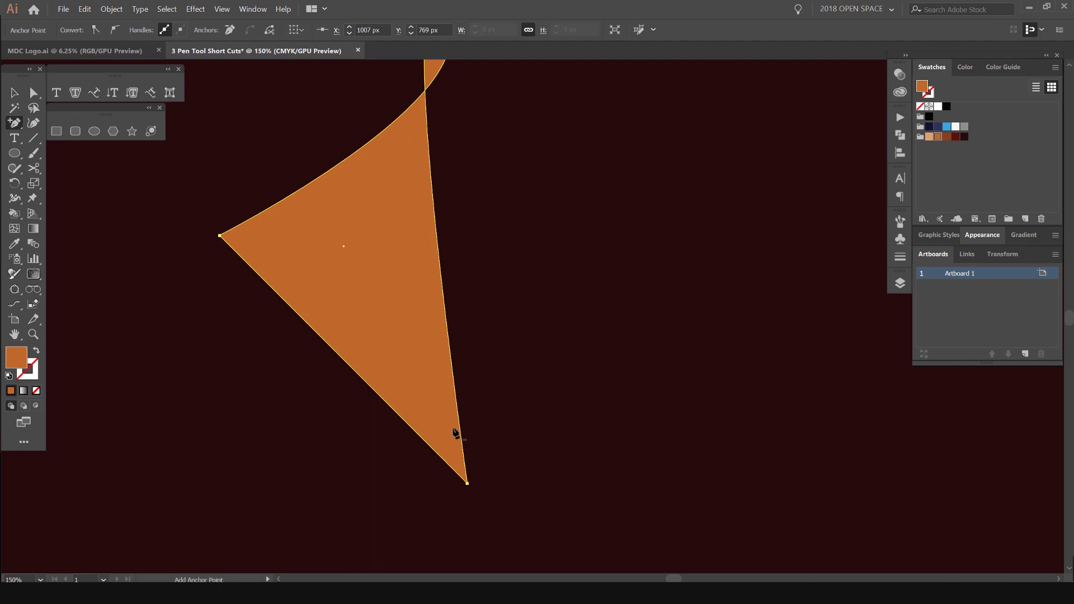
pyautogui.scroll(3, 445, 307)
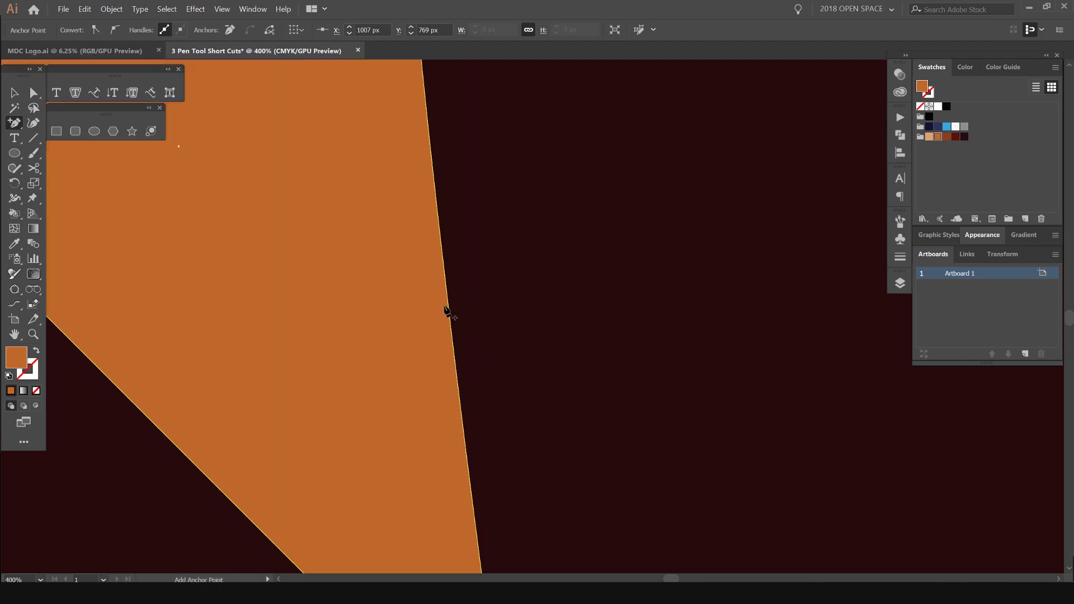
pyautogui.click(448, 299)
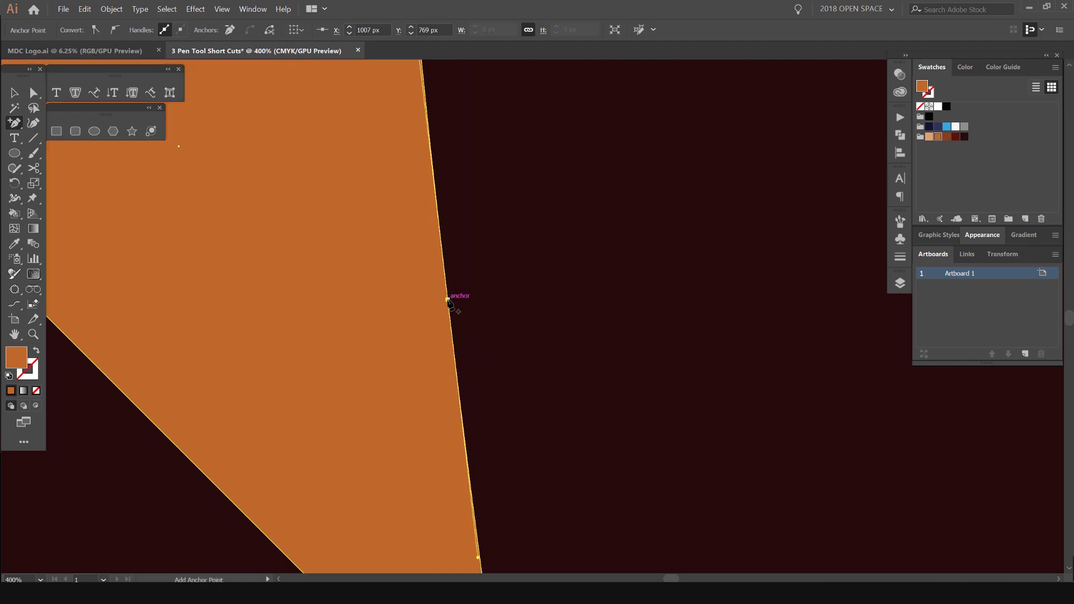
pyautogui.click(436, 198)
pyautogui.click(451, 332)
pyautogui.click(455, 365)
pyautogui.click(459, 397)
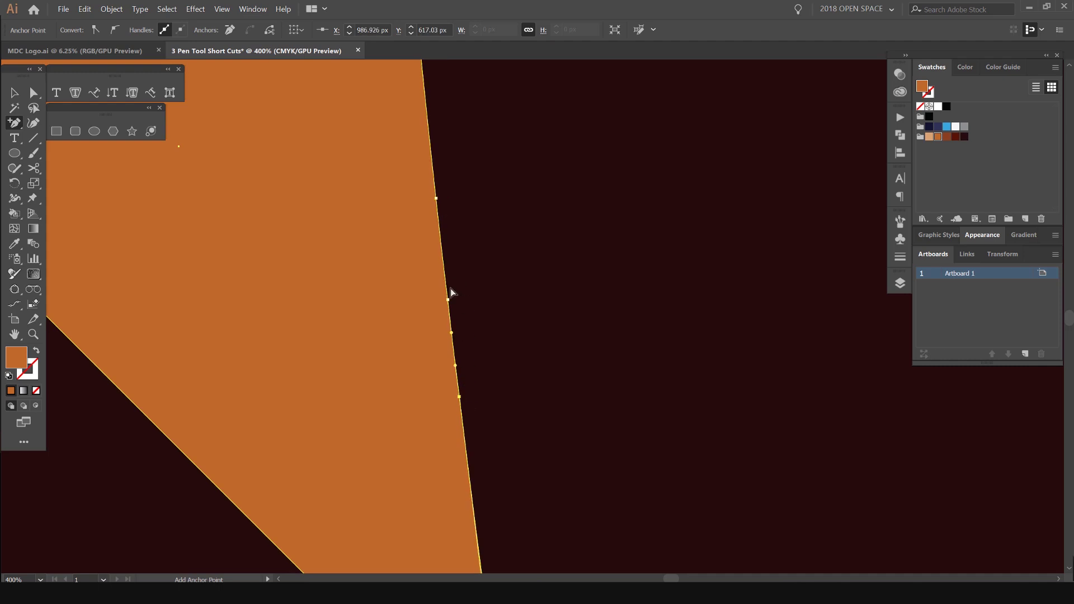
# - Pull three of the new edge anchor points outward with the Direct Selection tool to bulge the orange shape's right side
pyautogui.press('a')
pyautogui.moveTo(448, 299); pyautogui.dragTo(729, 172)
pyautogui.moveTo(437, 198); pyautogui.dragTo(640, 82)
pyautogui.scroll(-4, 521, 357)
pyautogui.moveTo(505, 366); pyautogui.dragTo(647, 386)
pyautogui.click(721, 361)
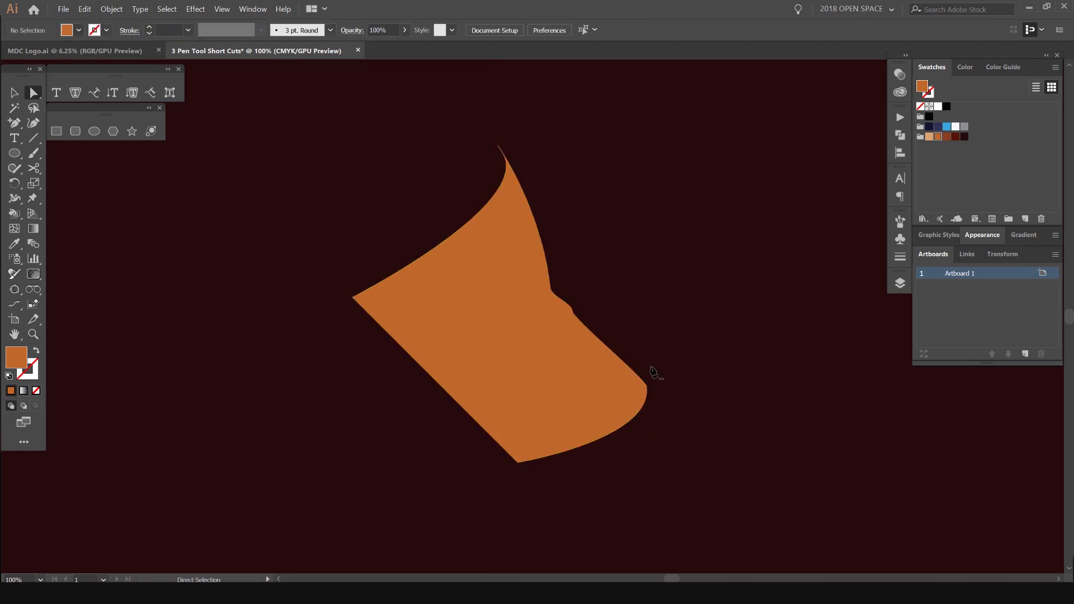
# - Remove two anchor points at the inward bend of the orange shape's right edge with the Delete Anchor Point tool
pyautogui.press('p')
pyautogui.scroll(2, 576, 311)
pyautogui.click(577, 313)
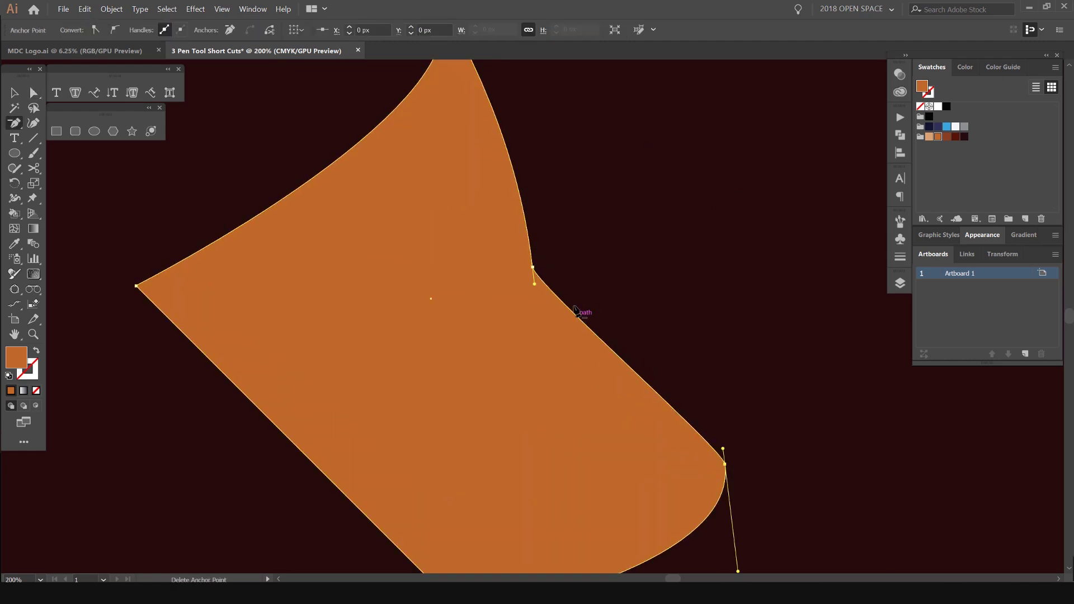
pyautogui.scroll(1, 547, 283)
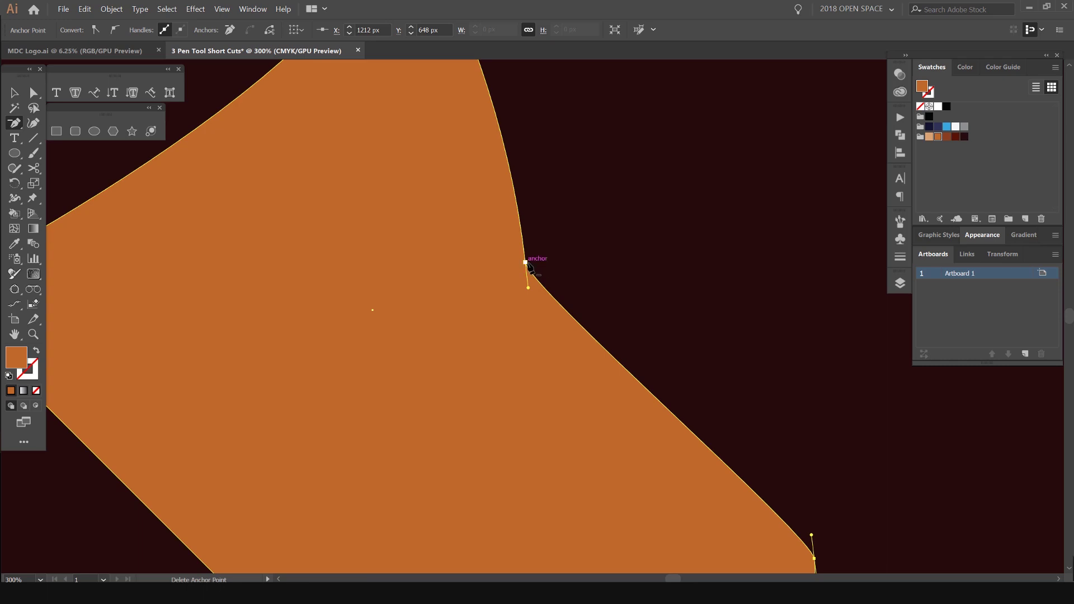
pyautogui.click(526, 263)
# - Add five anchor points along the orange shape's upper-right edge with the Pen tool
pyautogui.click(602, 210)
pyautogui.click(562, 147)
pyautogui.click(630, 256)
pyautogui.click(620, 240)
pyautogui.click(609, 224)
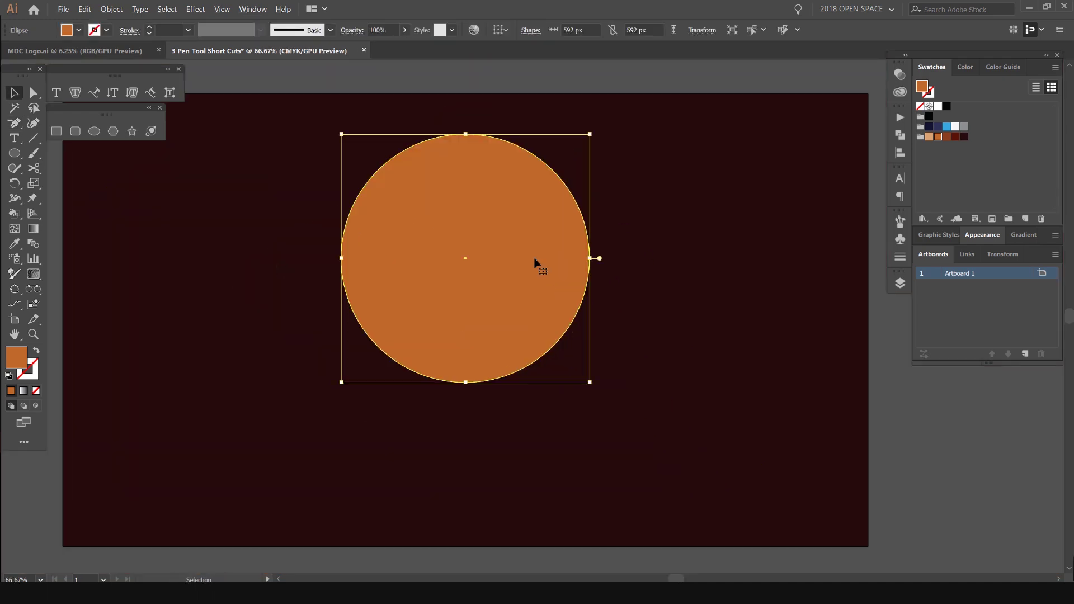
# - Move the orange circle down and lower its top edge to flatten it into a wide ellipse
pyautogui.moveTo(535, 263); pyautogui.dragTo(532, 339)
pyautogui.moveTo(466, 212); pyautogui.dragTo(472, 279)
pyautogui.click(520, 240)
# - Draw a 522 × 244 px ellipse centred above the orange one and fill it with the reddish-brown swatch
pyautogui.press('l')
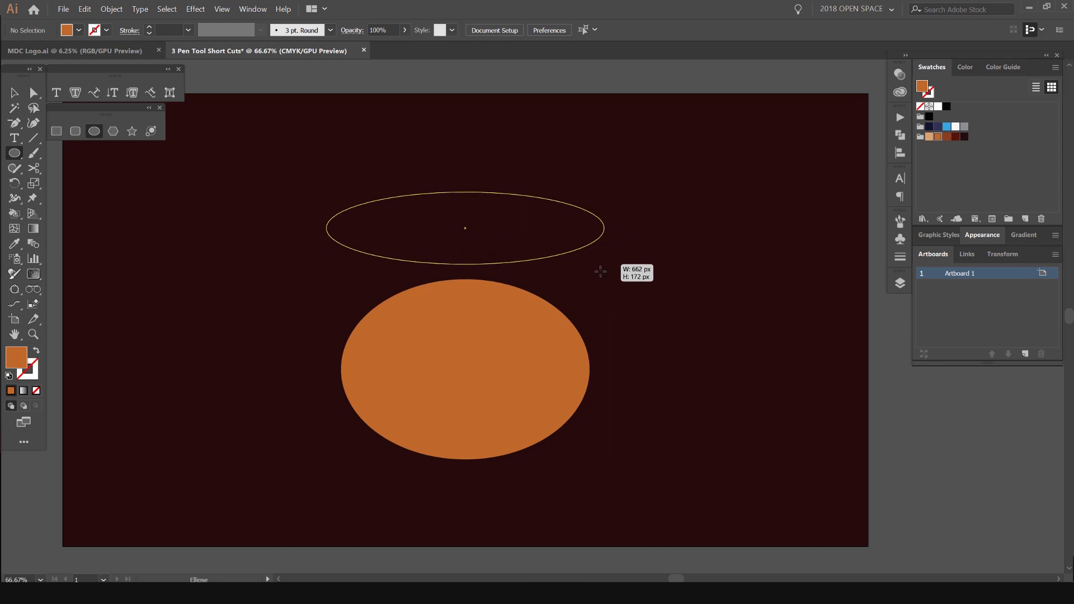
pyautogui.moveTo(600, 273); pyautogui.dragTo(575, 279)
pyautogui.click(947, 137)
pyautogui.press('v')
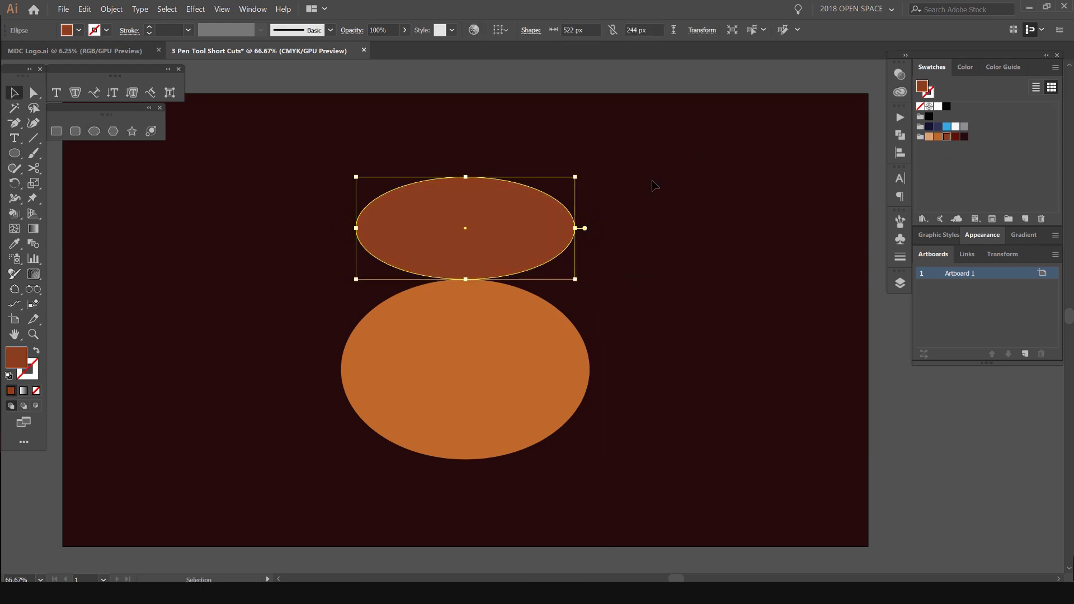
# - Lower the reddish-brown ellipse onto the orange one and stack a proportionally smaller copy, about 326 × 152 px, on top
pyautogui.moveTo(525, 215)
pyautogui.mouseDown()
pyautogui.moveTo(525, 285)
pyautogui.moveTo(534, 220)
pyautogui.mouseUp()
pyautogui.click(640, 237)
pyautogui.hotkey('ctrl', 'a')
pyautogui.click(561, 267)
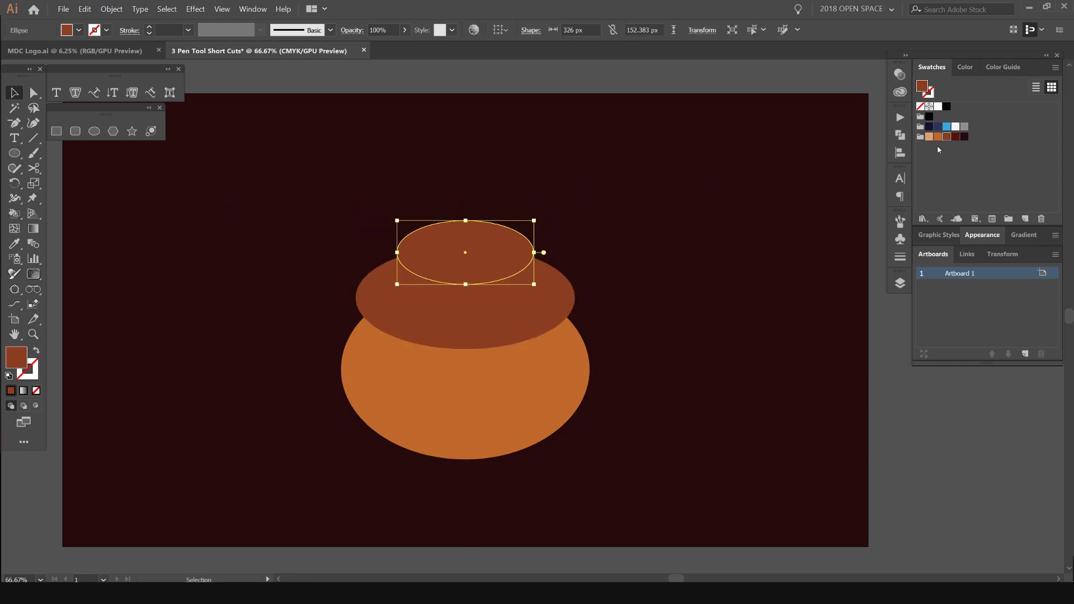
# - Fill the smallest top ellipse with the dark red swatch and deselect it
pyautogui.click(955, 137)
pyautogui.click(653, 157)
pyautogui.moveTo(595, 199); pyautogui.dragTo(648, 175)
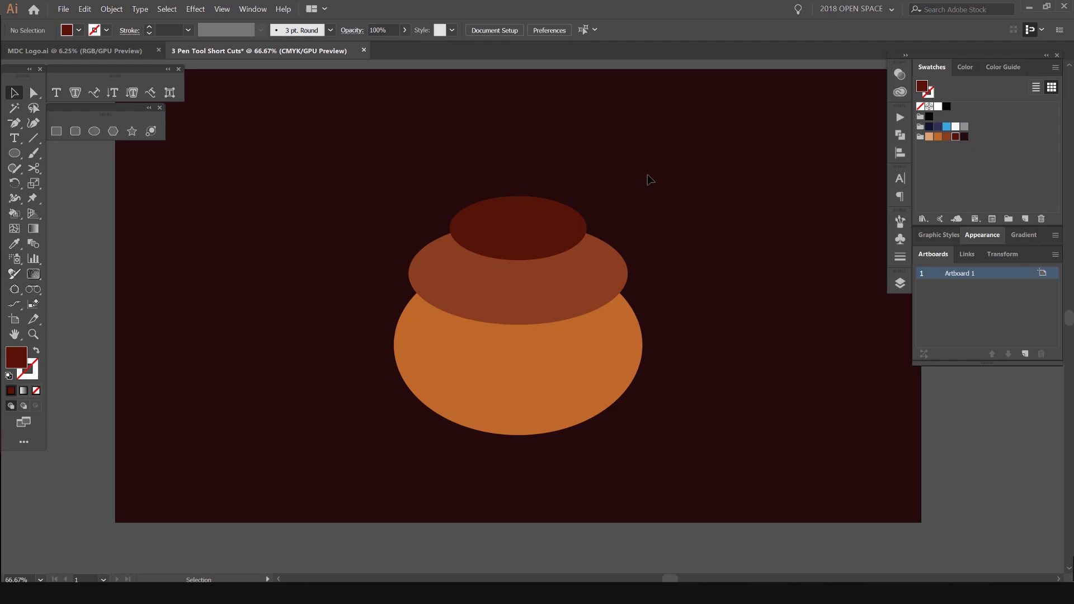